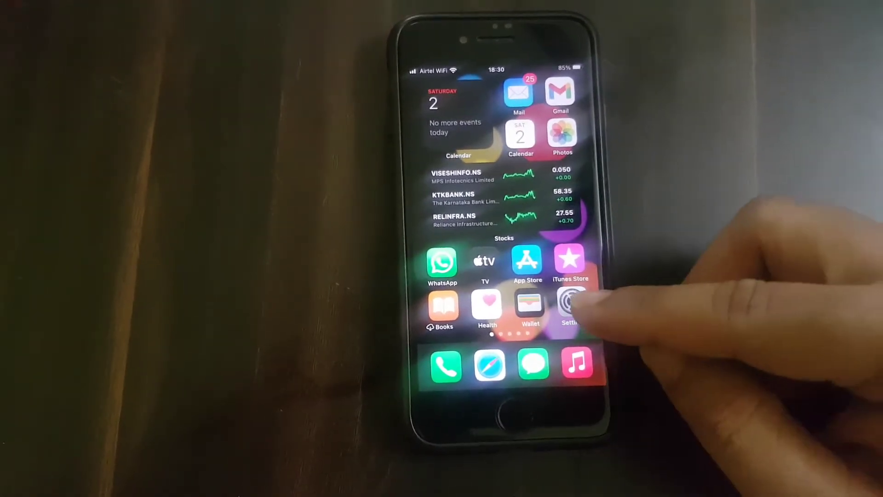
{"action": "left_click", "coordinate": [576, 310]}
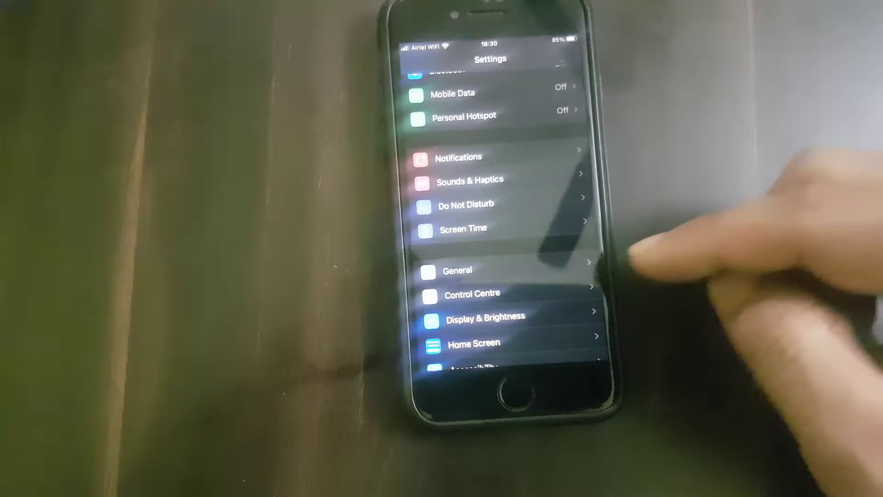
{"action": "scroll", "coordinate": [484, 276], "scroll_direction": "down", "scroll_amount": 3}
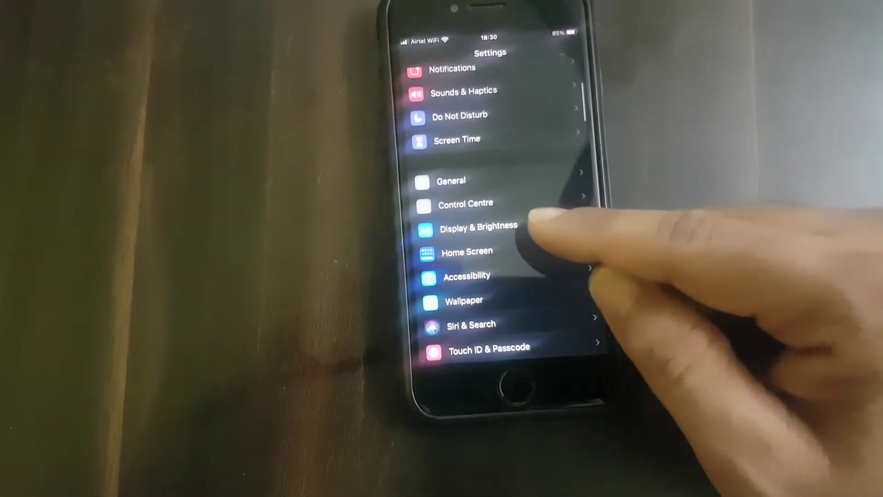
{"action": "left_click", "coordinate": [483, 242]}
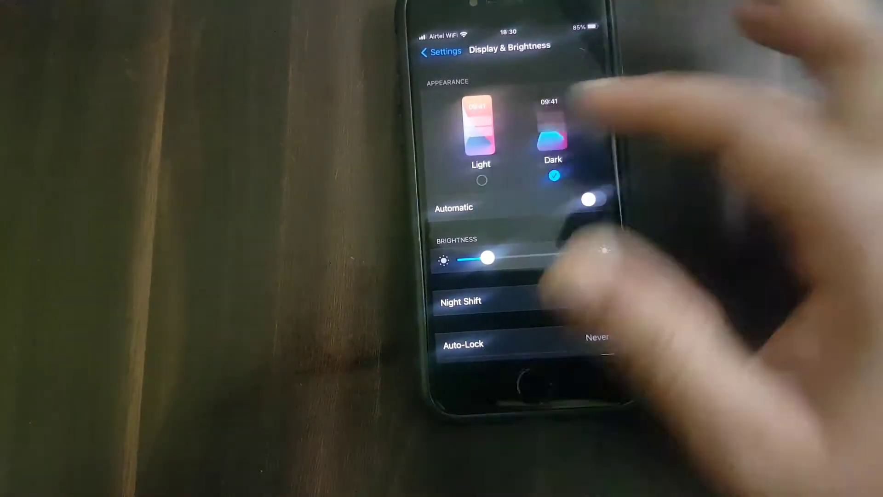
{"action": "left_click", "coordinate": [476, 144]}
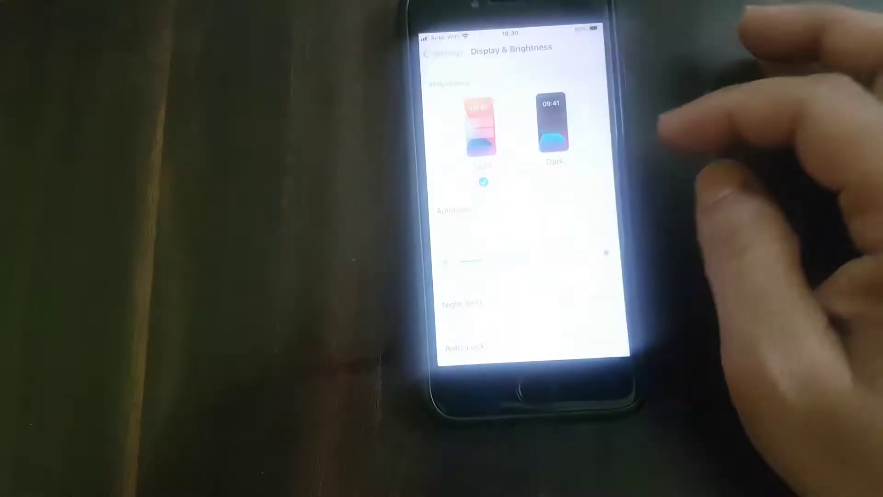
{"action": "left_click", "coordinate": [552, 124]}
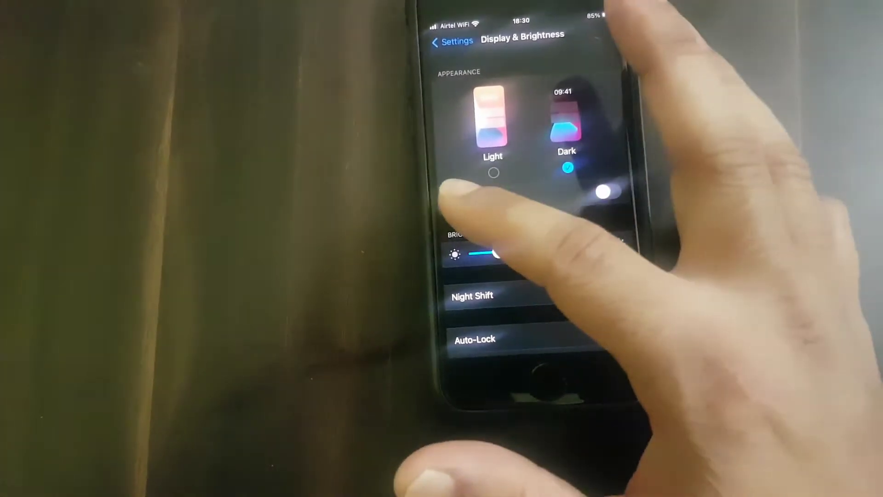
{"action": "left_click_drag", "start_coordinate": [442, 207], "coordinate": [586, 207]}
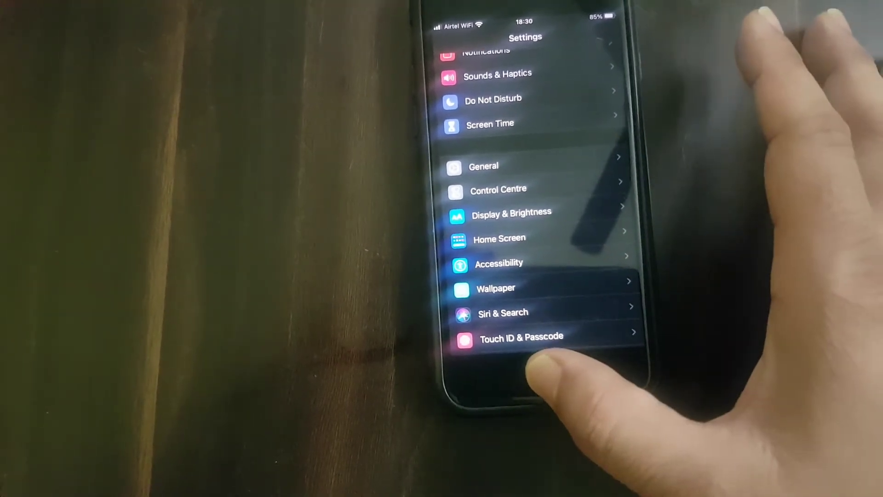
Go from the home screen back into Settings and reach the Control Centre customisation page.
{"action": "left_click", "coordinate": [545, 380]}
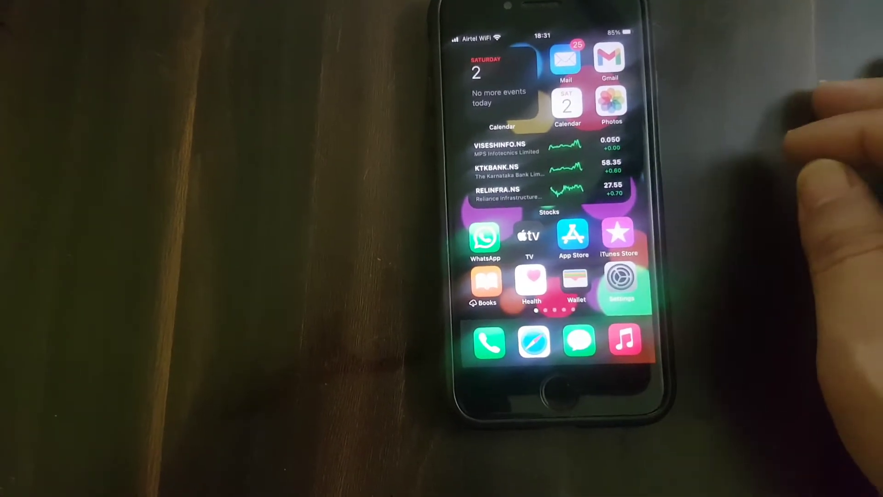
{"action": "left_click", "coordinate": [617, 279]}
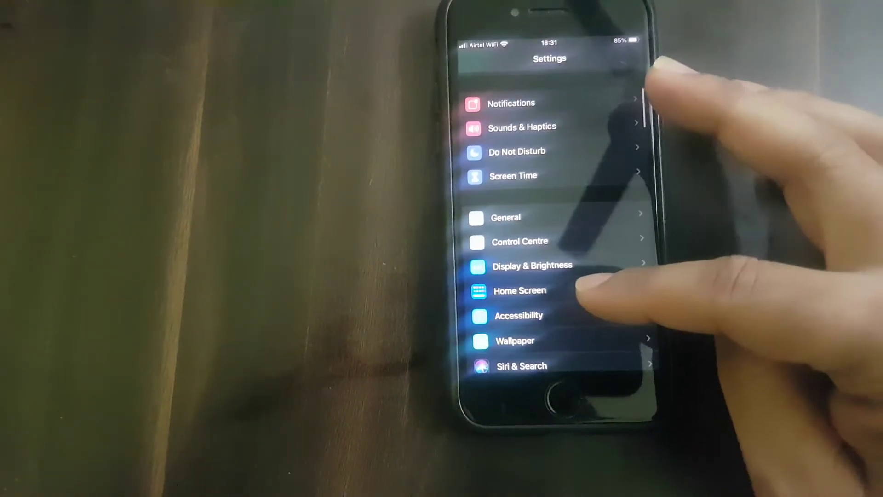
{"action": "left_click", "coordinate": [552, 240]}
{"action": "scroll", "coordinate": [608, 276], "scroll_direction": "down", "scroll_amount": 4}
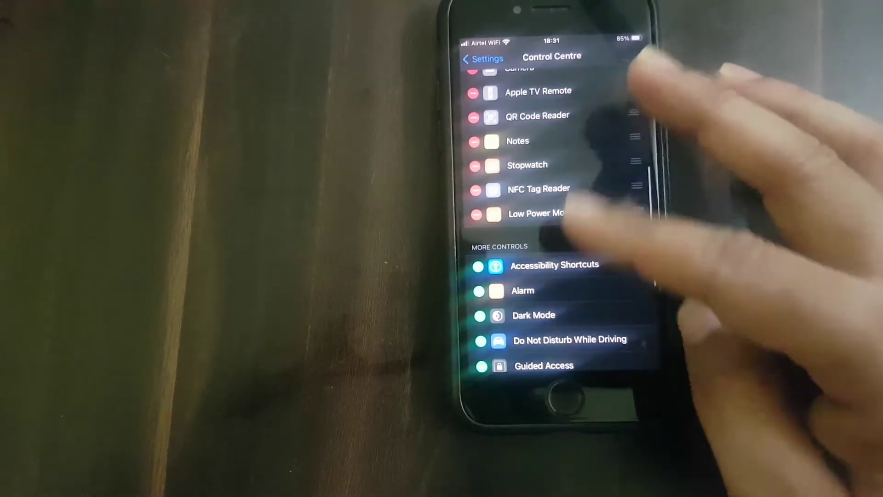
{"action": "scroll", "coordinate": [608, 276], "scroll_direction": "up", "scroll_amount": 3}
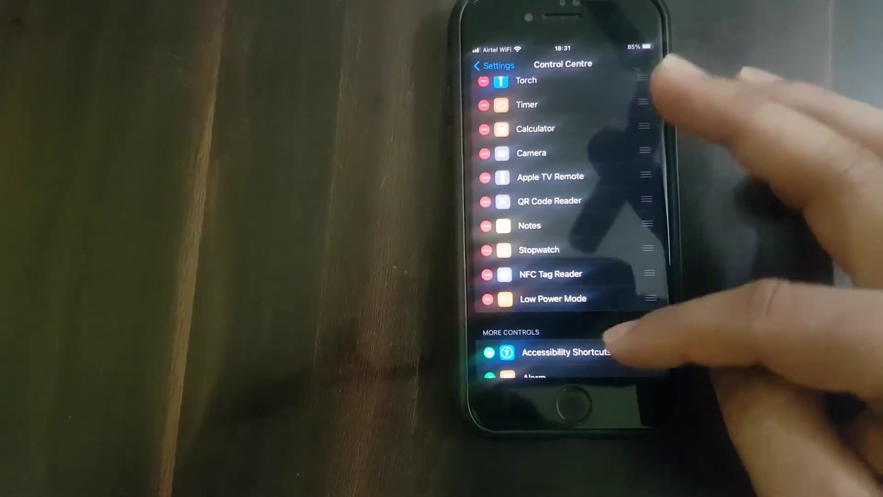
{"action": "scroll", "coordinate": [607, 276], "scroll_direction": "down", "scroll_amount": 2}
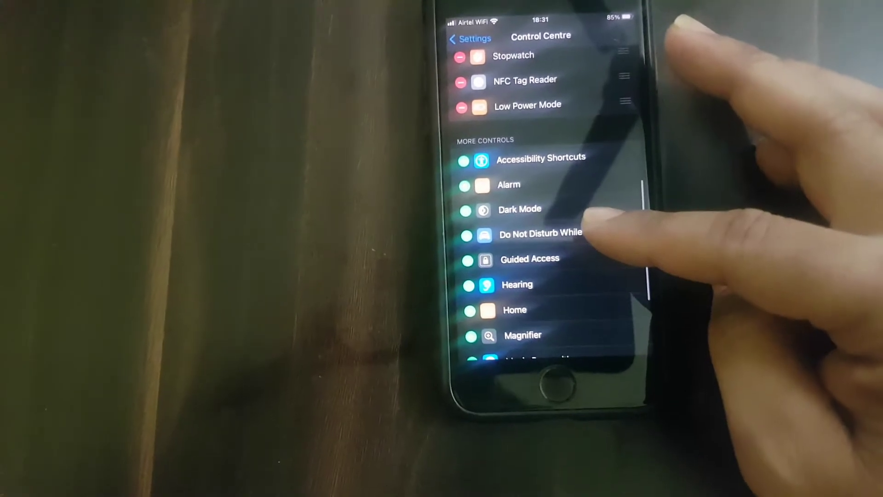
{"action": "scroll", "coordinate": [594, 276], "scroll_direction": "down", "scroll_amount": 2}
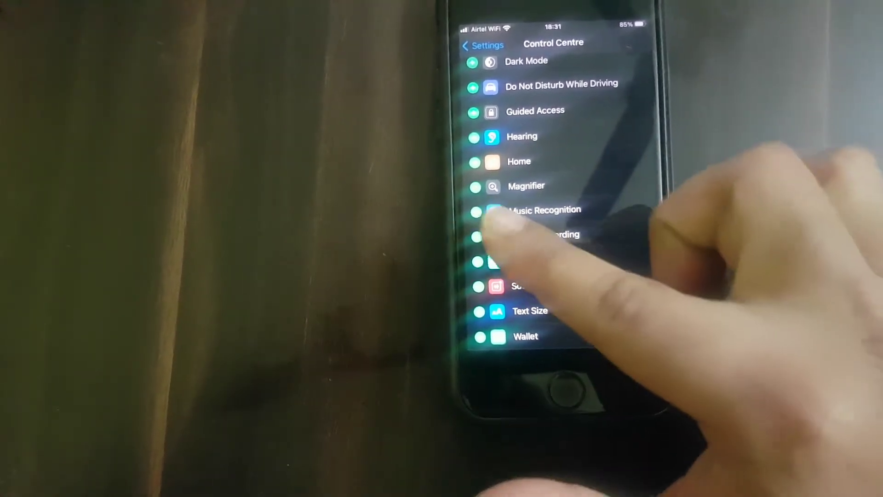
{"action": "scroll", "coordinate": [587, 241], "scroll_direction": "up", "scroll_amount": 5}
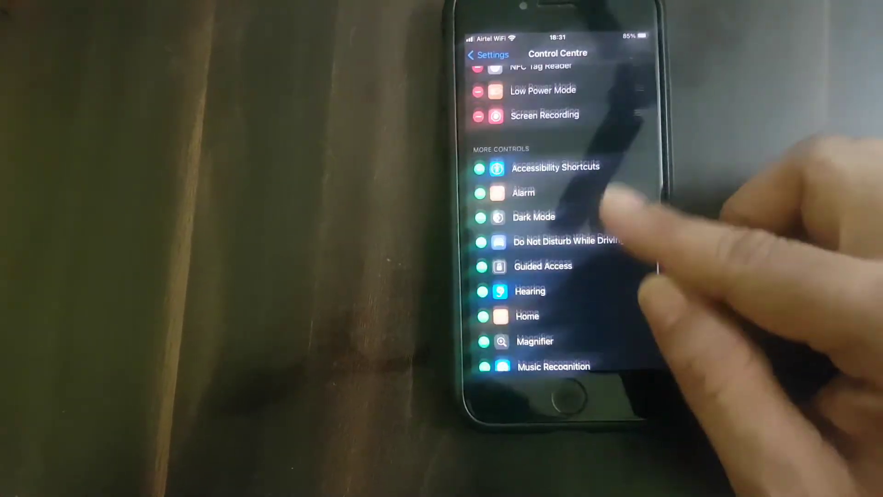
{"action": "scroll", "coordinate": [587, 207], "scroll_direction": "up", "scroll_amount": 1}
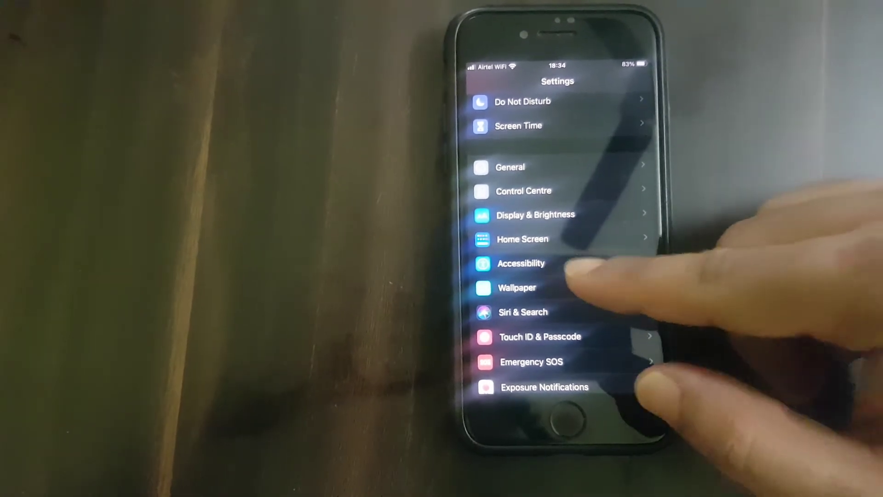
Reach the Home Button options under Accessibility, showing Default click speed and Siri for press-and-hold.
{"action": "left_click", "coordinate": [580, 266]}
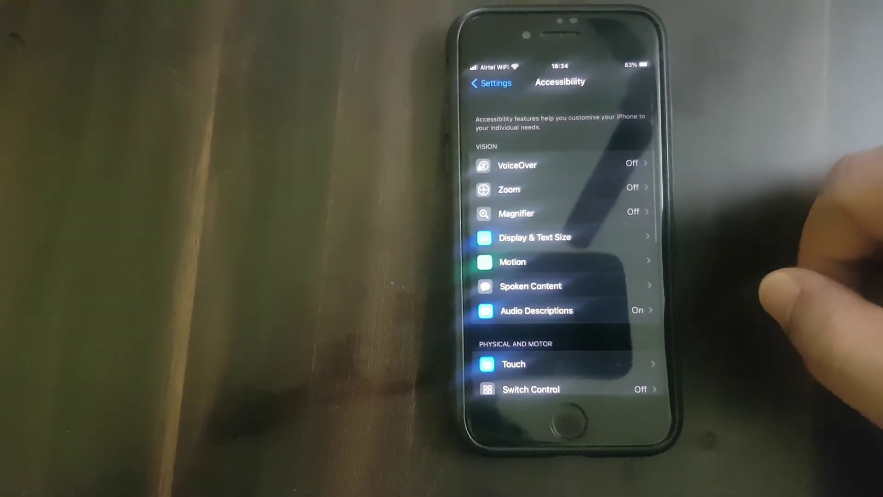
{"action": "scroll", "coordinate": [607, 352], "scroll_direction": "down", "scroll_amount": 3}
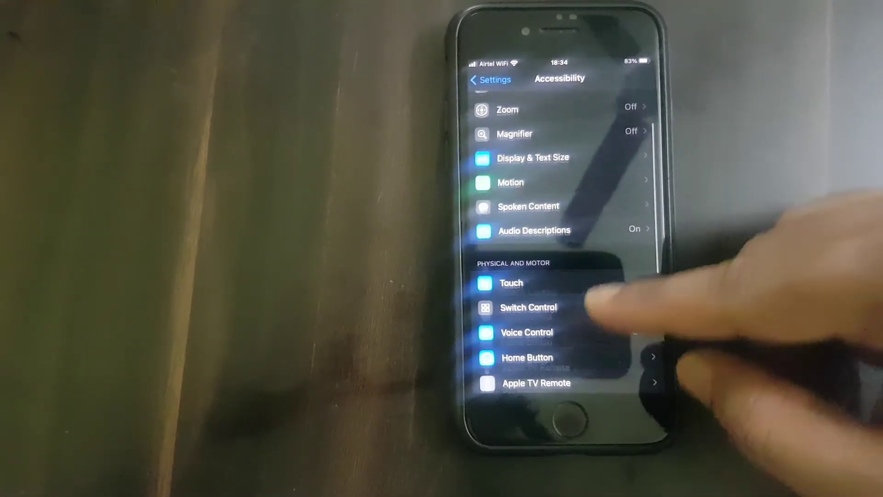
{"action": "left_click", "coordinate": [552, 316]}
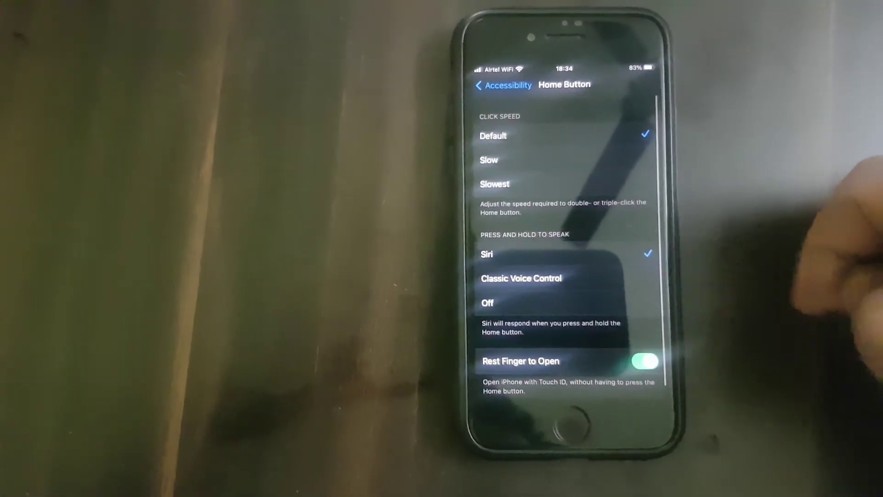